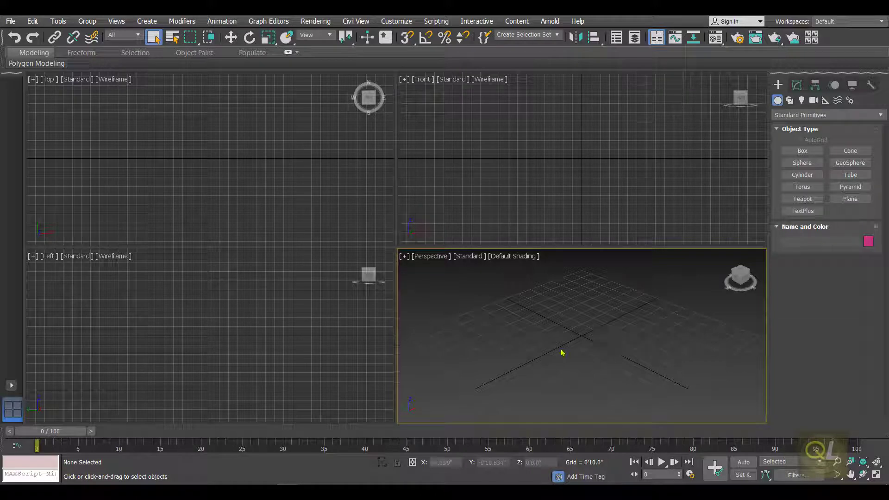
Draw a tall box, Box001, in the Perspective viewport and maximize that view
{"action": "left_click", "coordinate": [799, 154]}
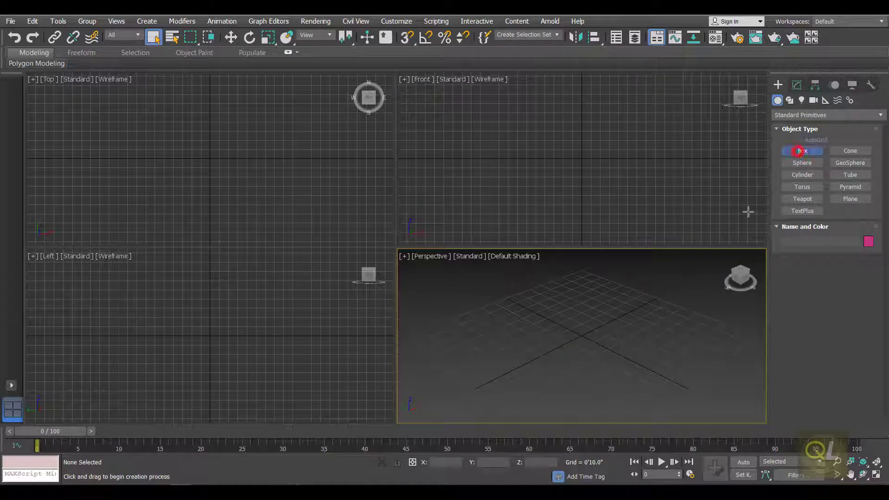
{"action": "left_click_drag", "start_coordinate": [584, 334], "coordinate": [576, 372]}
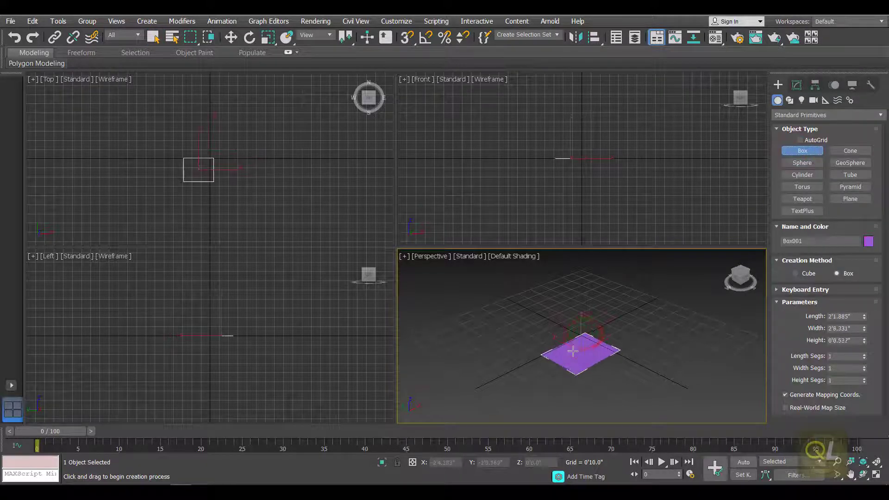
{"action": "left_click", "coordinate": [539, 199]}
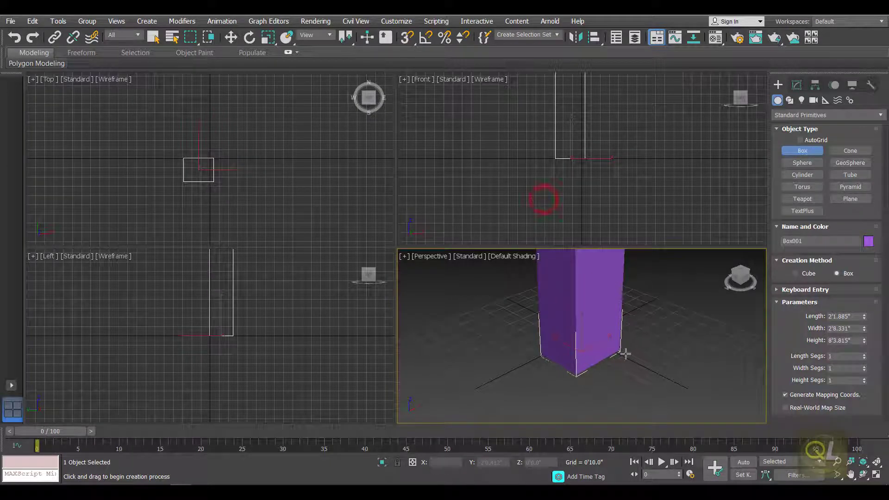
{"action": "middle_click_drag", "start_coordinate": [625, 354], "coordinate": [595, 368]}
{"action": "key", "text": "alt+w"}
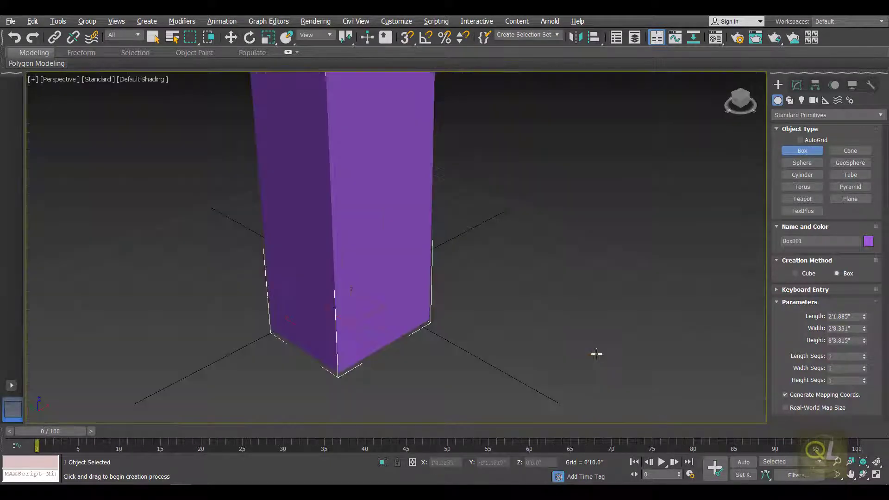
{"action": "scroll", "coordinate": [507, 287], "scroll_direction": "up", "scroll_amount": 3}
{"action": "scroll", "coordinate": [508, 264], "scroll_direction": "down", "scroll_amount": 4}
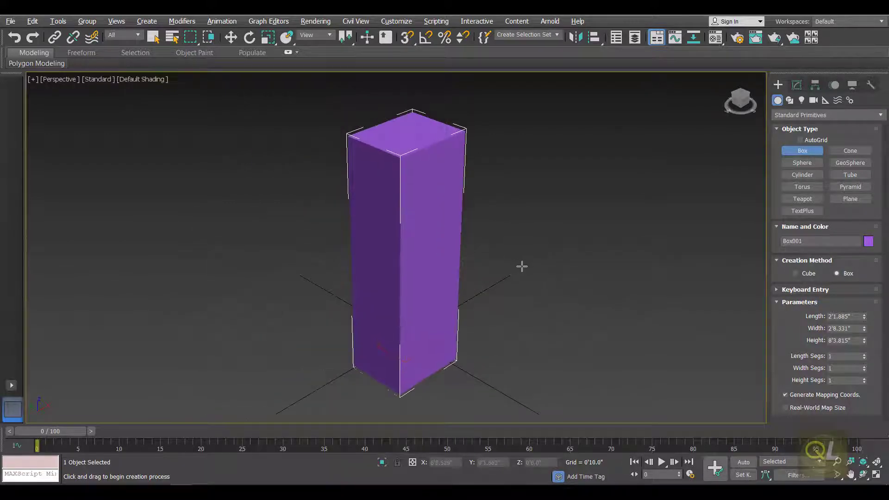
Set Box001's Length, Width and Height Segs to 50 each
{"action": "left_click", "coordinate": [830, 356]}
{"action": "type", "text": "50"}
{"action": "left_click", "coordinate": [825, 369]}
{"action": "type", "text": "50"}
{"action": "left_click", "coordinate": [835, 380]}
{"action": "left_click", "coordinate": [230, 37]}
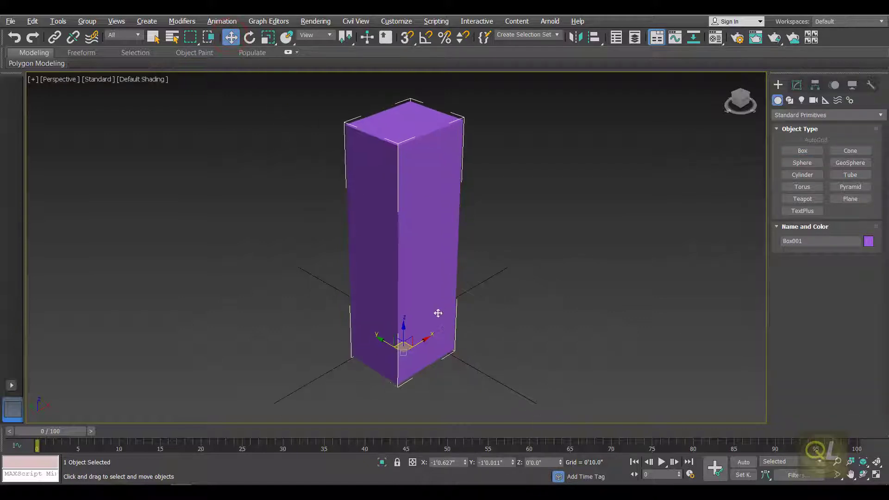
Shift-drag Box001 sideways to make a Copy named Box002
{"action": "left_click_drag", "start_coordinate": [425, 343], "coordinate": [528, 274], "text": "shift"}
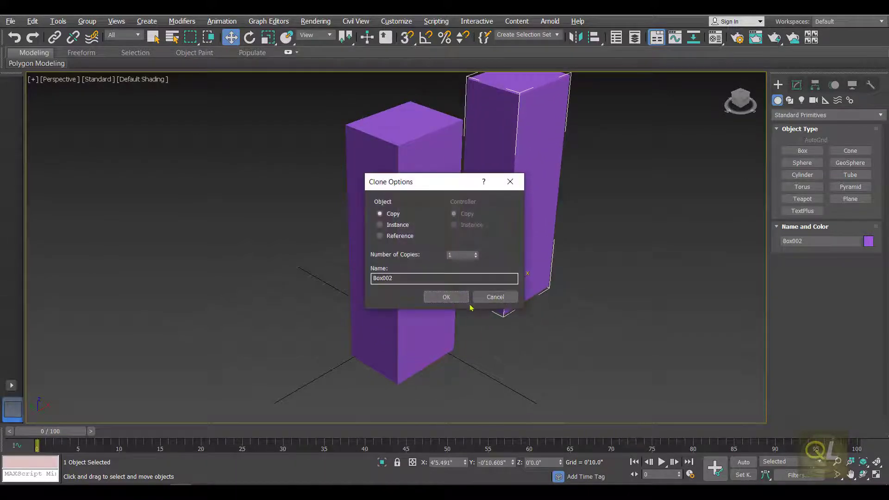
{"action": "left_click", "coordinate": [446, 297]}
{"action": "middle_click_drag", "start_coordinate": [603, 284], "coordinate": [460, 311]}
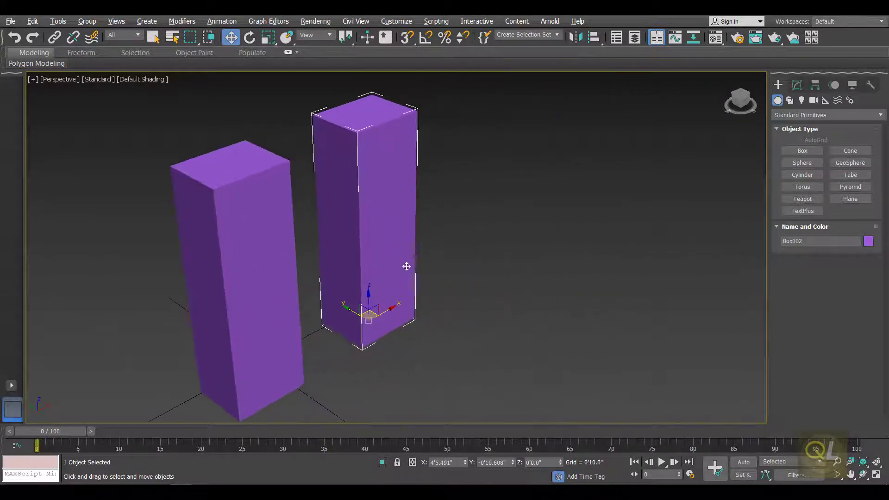
{"action": "right_click", "coordinate": [394, 203]}
Convert Box002 to an Editable Poly
{"action": "mouse_move", "coordinate": [442, 328]}
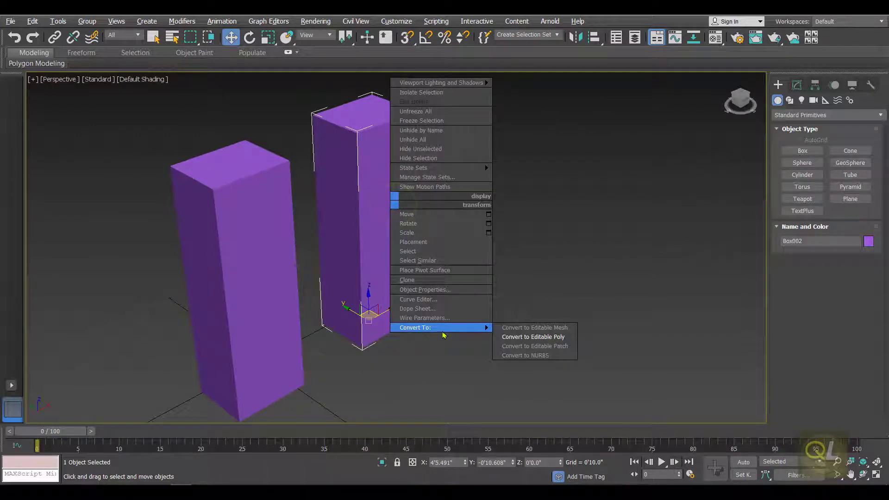
{"action": "left_click", "coordinate": [526, 336]}
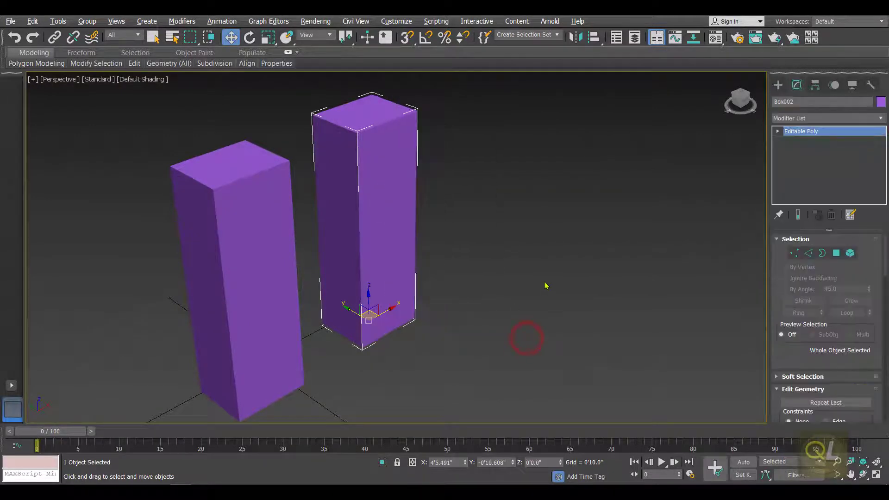
{"action": "mouse_move", "coordinate": [546, 270]}
{"action": "middle_mouse_down"}
{"action": "mouse_move", "coordinate": [582, 279]}
{"action": "mouse_move", "coordinate": [556, 295]}
{"action": "mouse_move", "coordinate": [546, 287]}
{"action": "middle_mouse_up"}
{"action": "middle_click_drag", "start_coordinate": [508, 266], "coordinate": [524, 267]}
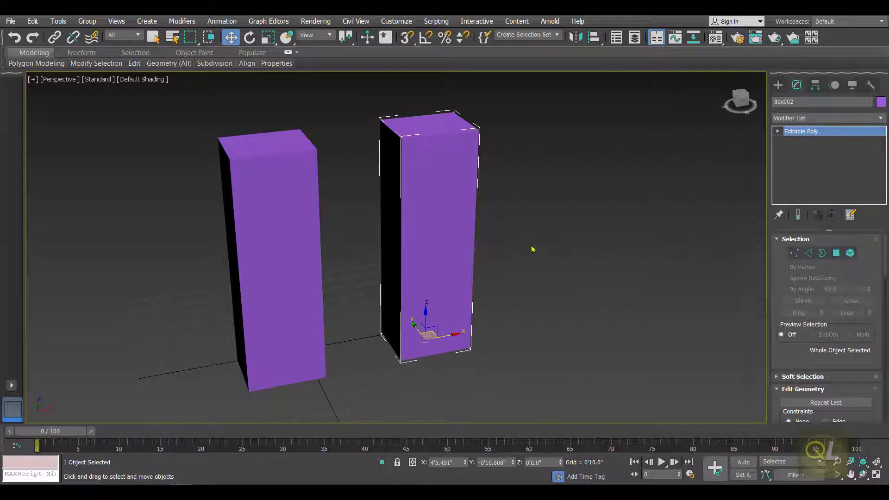
In Polygon mode, window-select Box002's middle polygon band in the Front viewport
{"action": "left_click", "coordinate": [836, 253]}
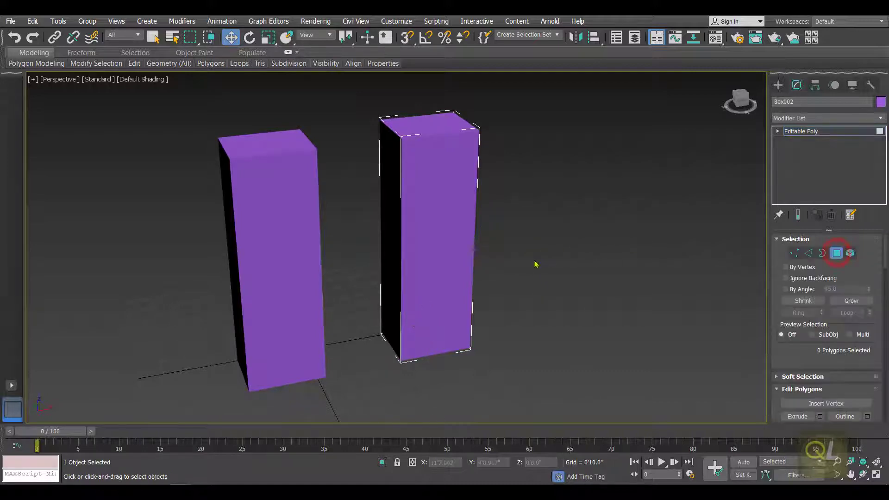
{"action": "left_click", "coordinate": [876, 474]}
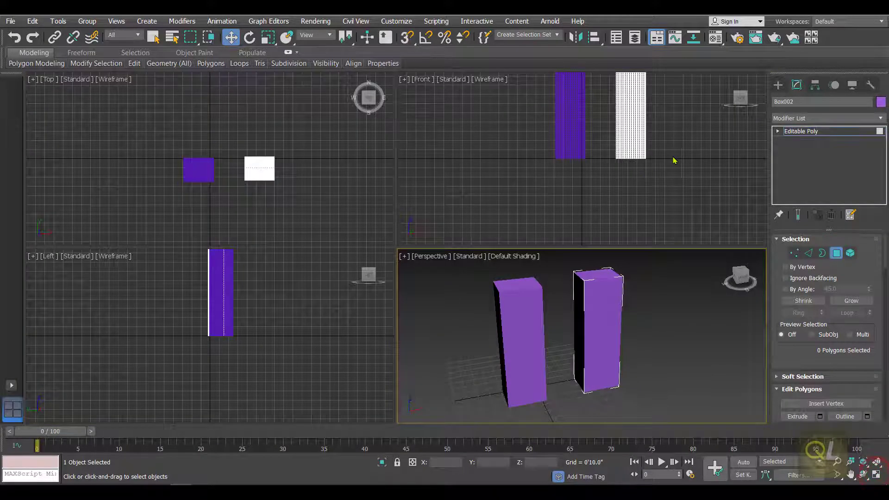
{"action": "right_click", "coordinate": [543, 148]}
{"action": "scroll", "coordinate": [533, 132], "scroll_direction": "up", "scroll_amount": 2}
{"action": "left_click_drag", "start_coordinate": [515, 117], "coordinate": [594, 212]}
{"action": "right_click", "coordinate": [546, 245]}
{"action": "key", "text": "alt+w"}
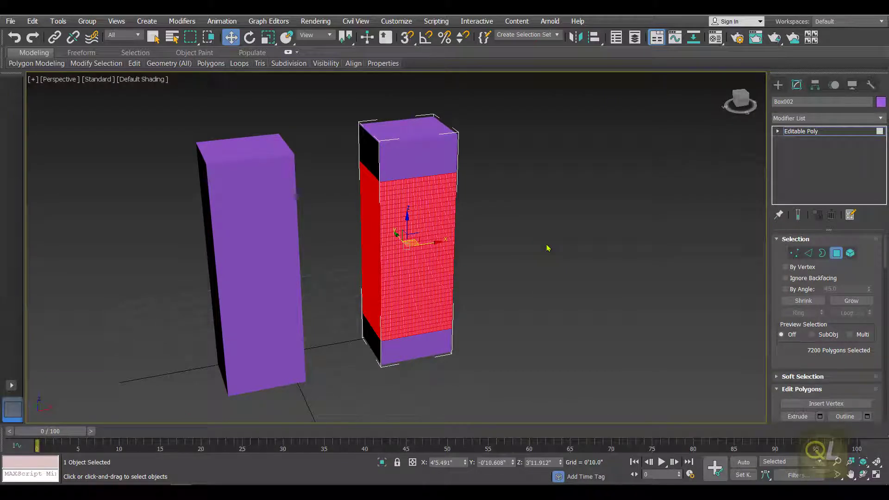
Apply a Taper modifier to the middle polygon band with Amount 1.34
{"action": "left_click", "coordinate": [181, 21]}
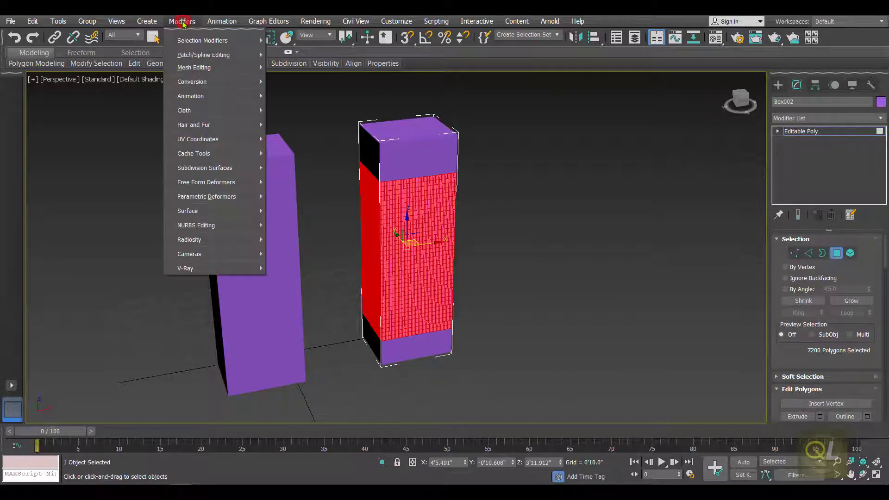
{"action": "mouse_move", "coordinate": [178, 197]}
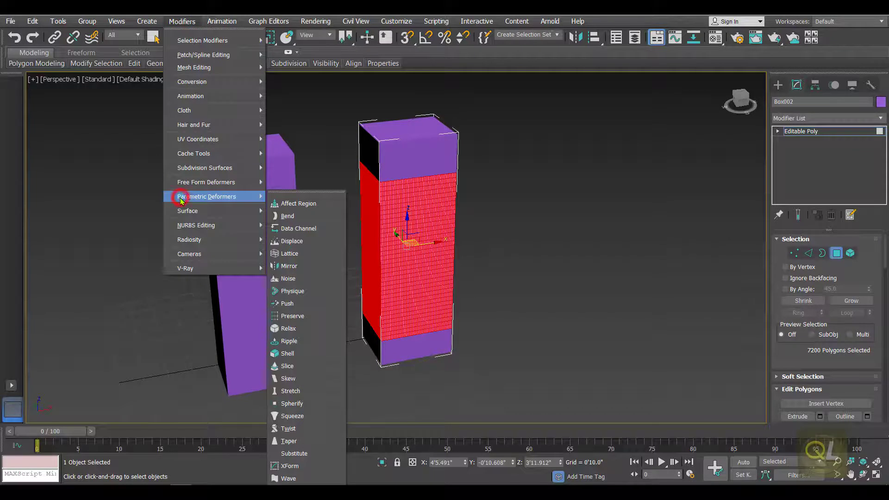
{"action": "left_click", "coordinate": [299, 442]}
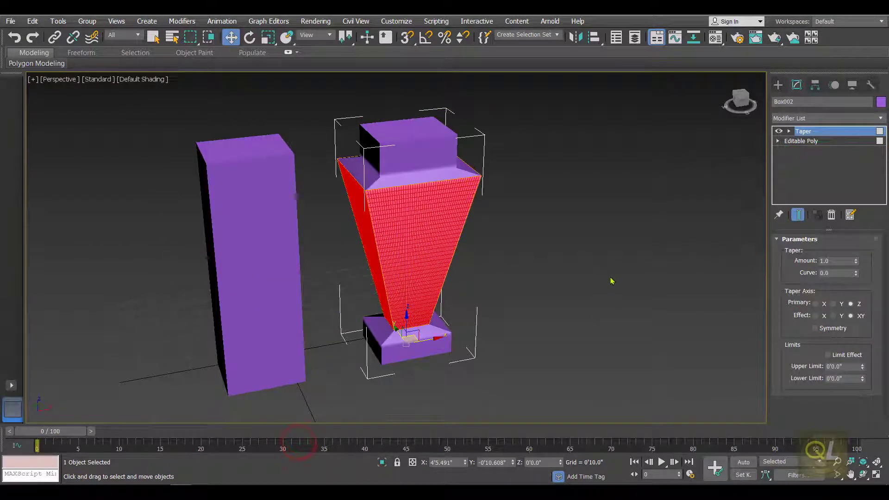
{"action": "middle_click_drag", "start_coordinate": [558, 276], "coordinate": [624, 318]}
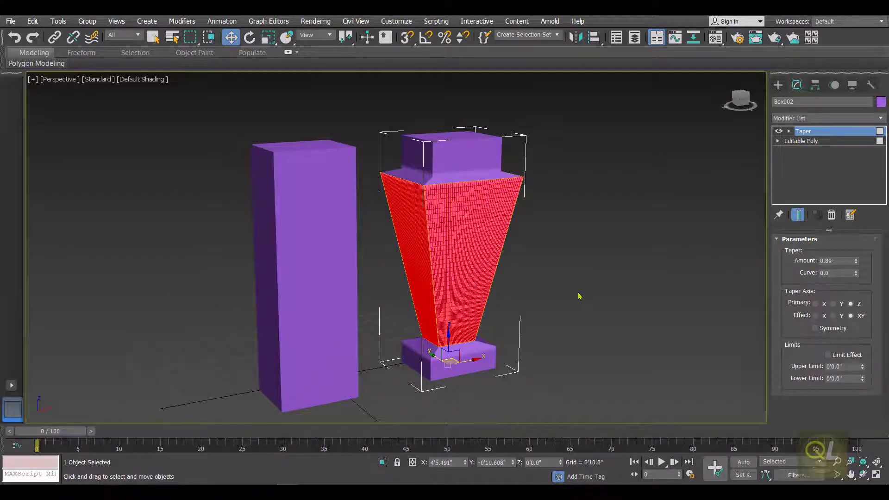
{"action": "middle_click_drag", "start_coordinate": [565, 290], "coordinate": [658, 301]}
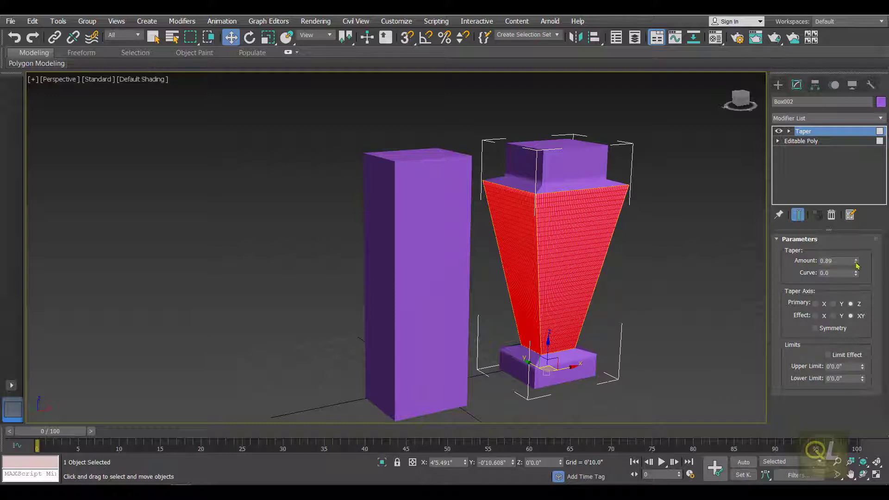
{"action": "left_click_drag", "start_coordinate": [857, 264], "coordinate": [857, 239]}
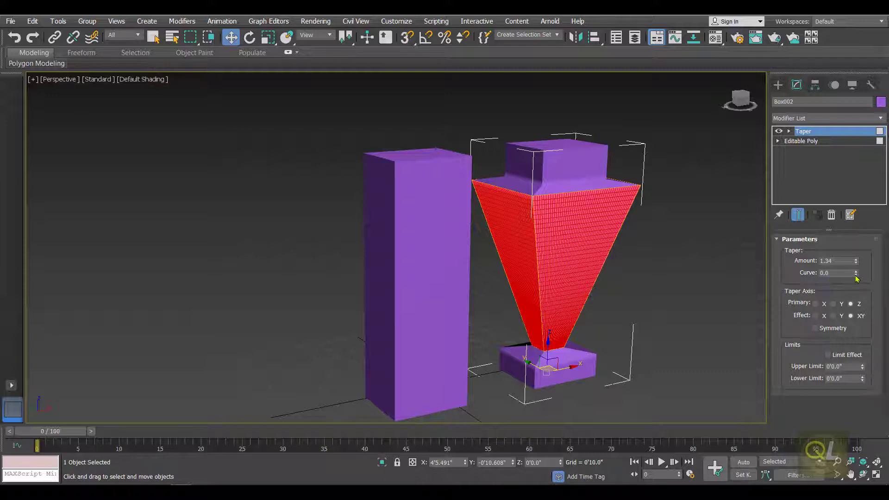
{"action": "left_click_drag", "start_coordinate": [856, 275], "coordinate": [871, 322]}
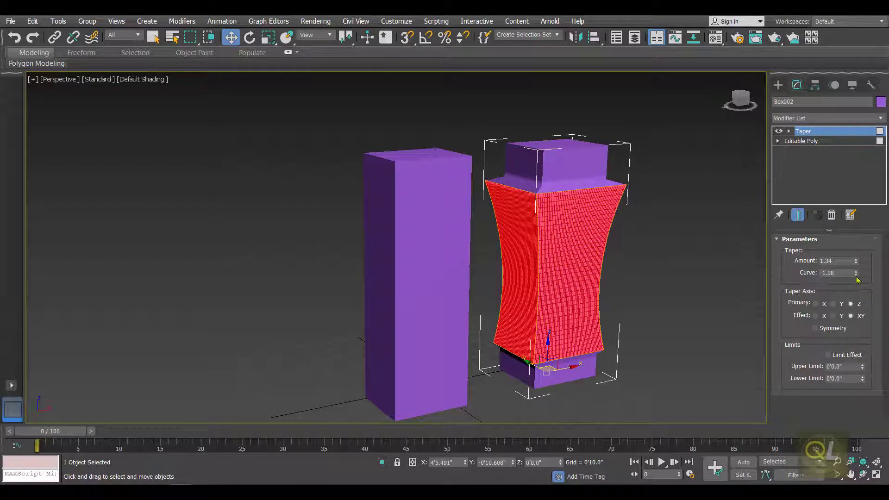
{"action": "left_click_drag", "start_coordinate": [858, 277], "coordinate": [858, 306]}
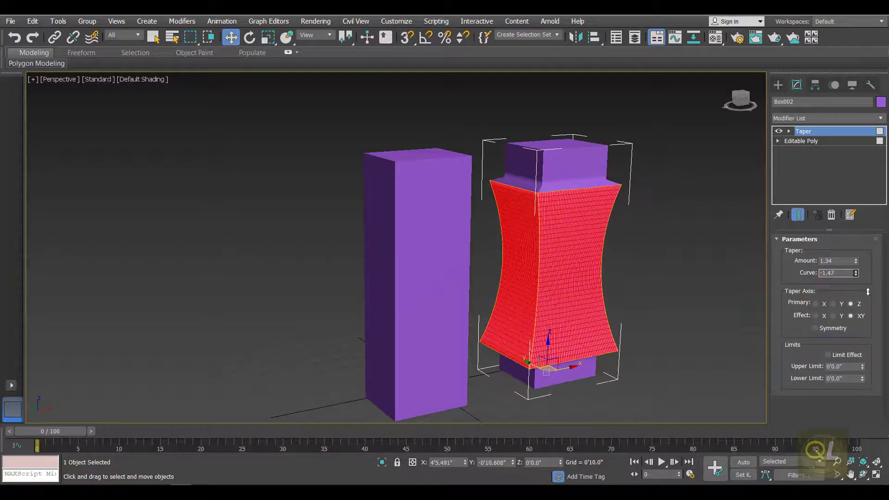
{"action": "middle_click_drag", "start_coordinate": [642, 299], "coordinate": [555, 290]}
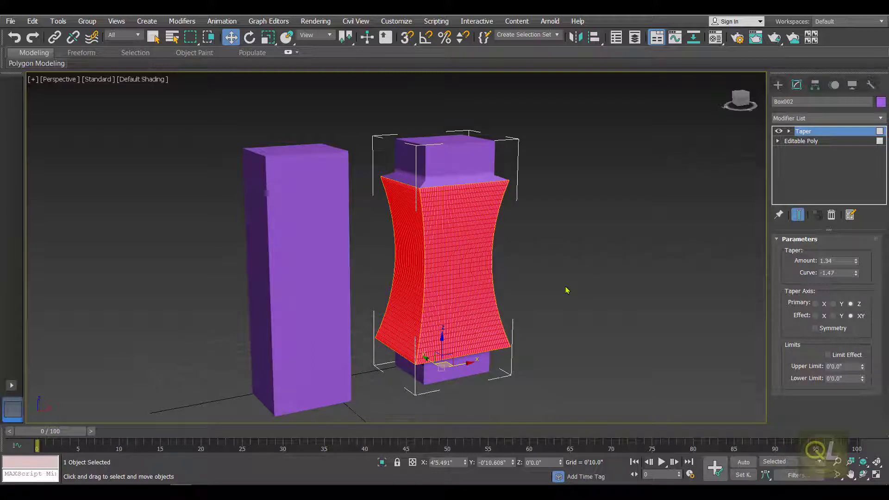
{"action": "middle_click_drag", "start_coordinate": [560, 284], "coordinate": [538, 294]}
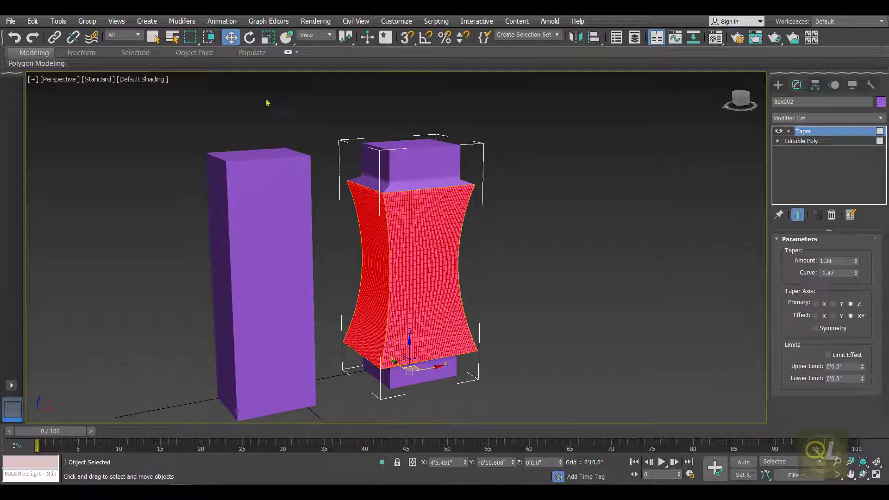
Shift-drag Box002 to the right to create 2 copies, Box003 and Box004
{"action": "left_click", "coordinate": [778, 84]}
{"action": "left_click", "coordinate": [560, 278]}
{"action": "left_click", "coordinate": [432, 297]}
{"action": "left_click_drag", "start_coordinate": [434, 371], "coordinate": [542, 349], "text": "shift"}
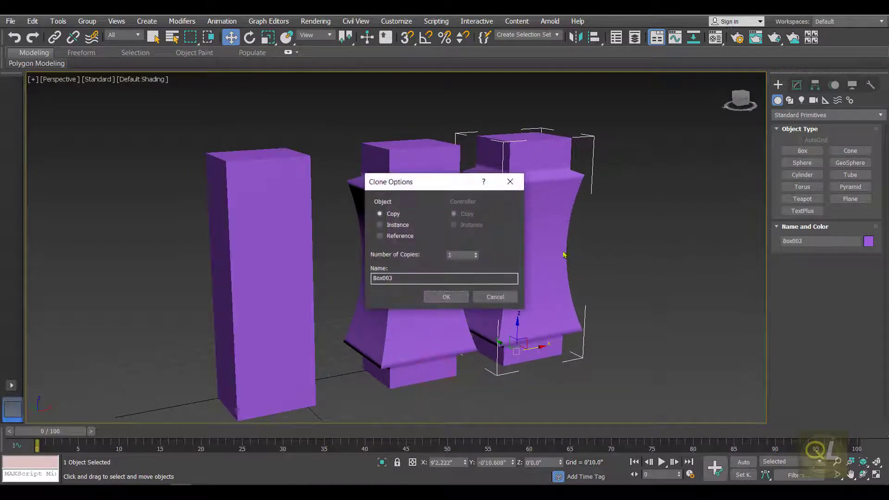
{"action": "left_click", "coordinate": [473, 254]}
{"action": "left_click", "coordinate": [446, 297]}
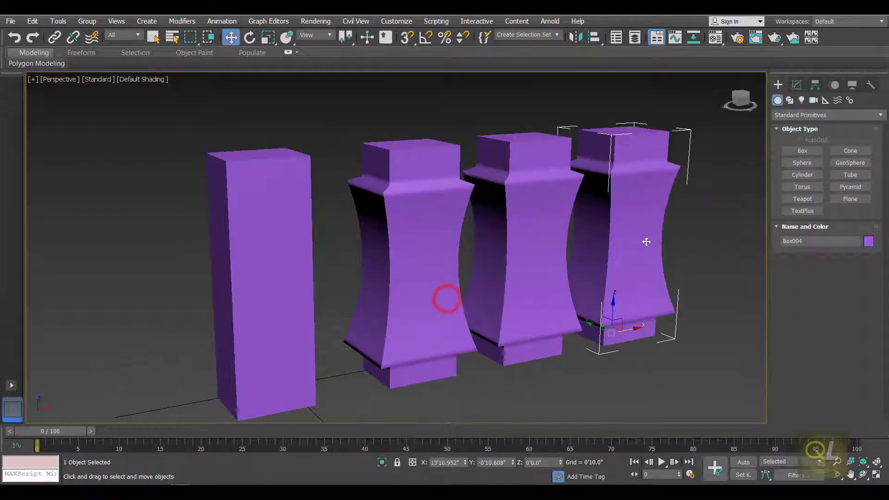
{"action": "middle_click_drag", "start_coordinate": [645, 241], "coordinate": [526, 240]}
Reselect Box002 and return to its Taper modifier
{"action": "left_click", "coordinate": [645, 254]}
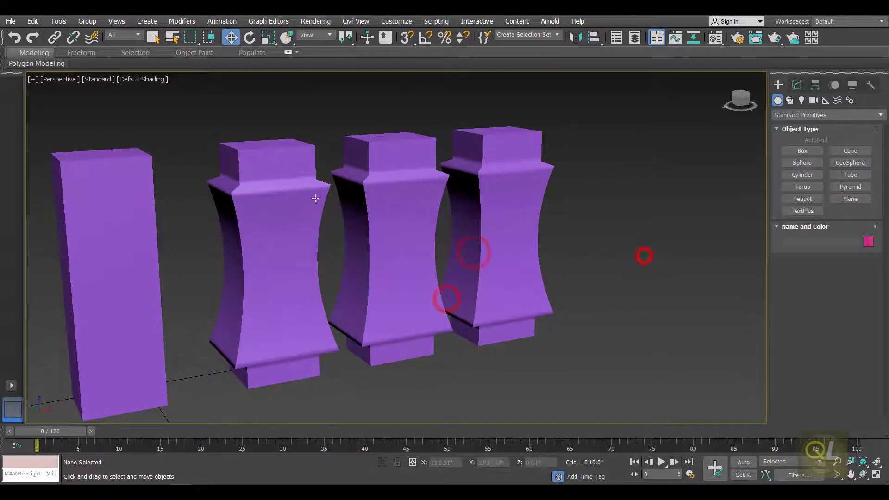
{"action": "left_click", "coordinate": [300, 194]}
{"action": "left_click", "coordinate": [796, 85]}
{"action": "middle_click_drag", "start_coordinate": [578, 320], "coordinate": [667, 300]}
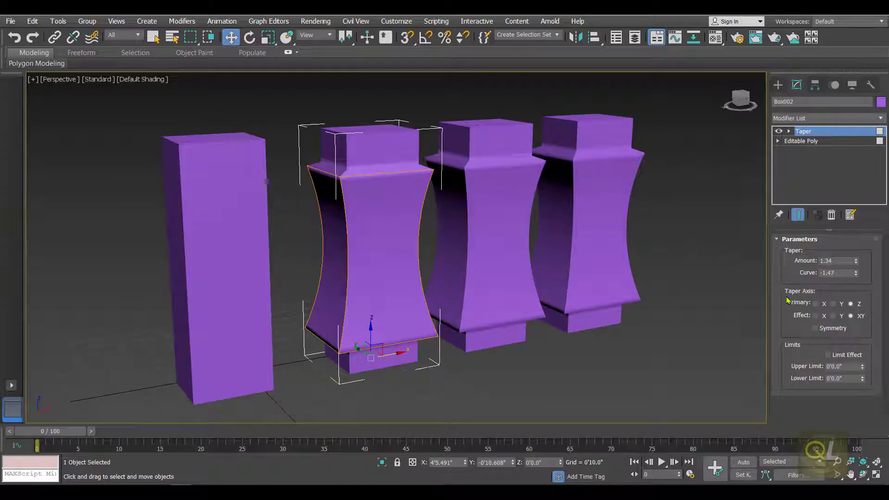
Try Box002's Taper Primary axis as X, then Y, then back to Z
{"action": "left_click", "coordinate": [815, 304]}
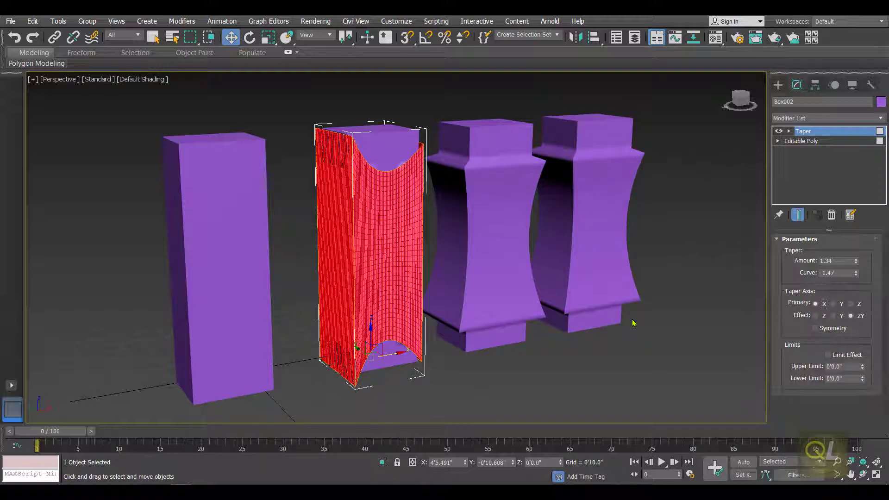
{"action": "left_click", "coordinate": [833, 304]}
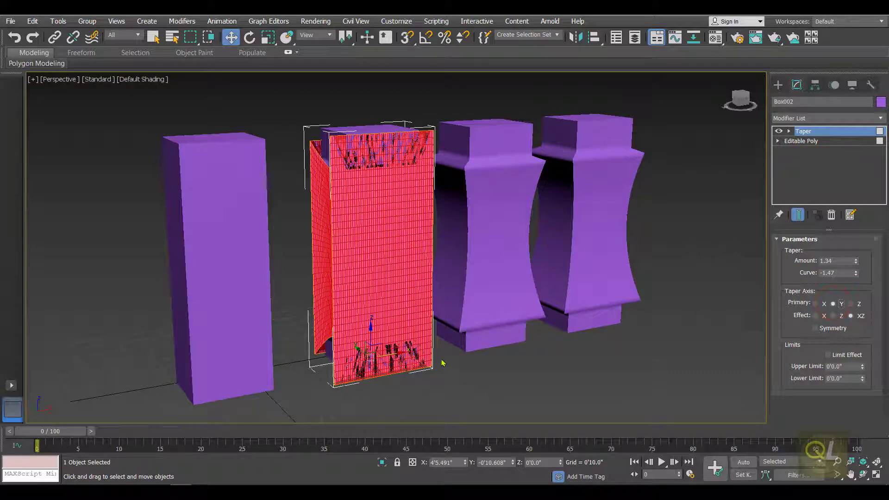
{"action": "middle_click_drag", "start_coordinate": [443, 355], "coordinate": [472, 356], "text": "alt"}
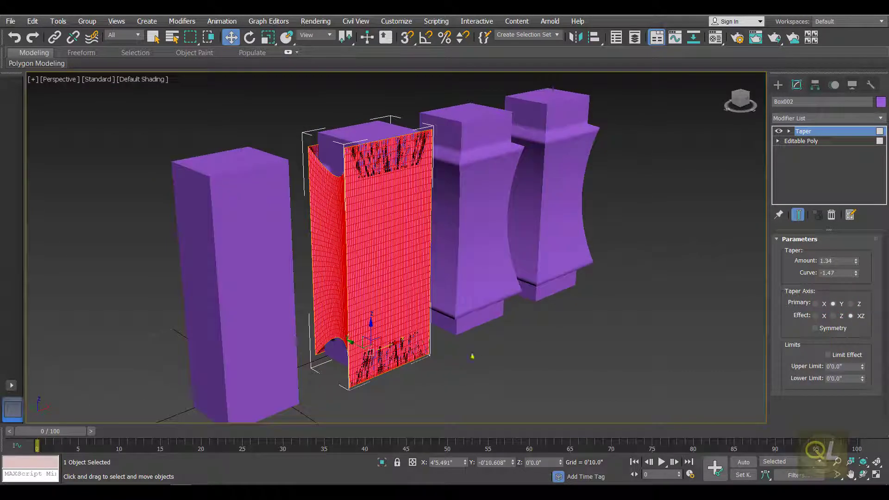
{"action": "left_click", "coordinate": [851, 304]}
{"action": "middle_click_drag", "start_coordinate": [569, 373], "coordinate": [450, 286], "text": "alt"}
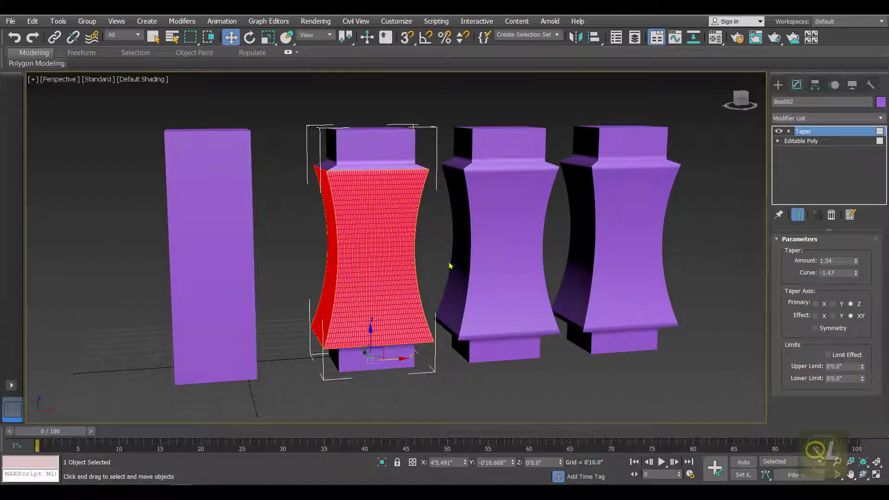
{"action": "middle_click_drag", "start_coordinate": [700, 279], "coordinate": [677, 271]}
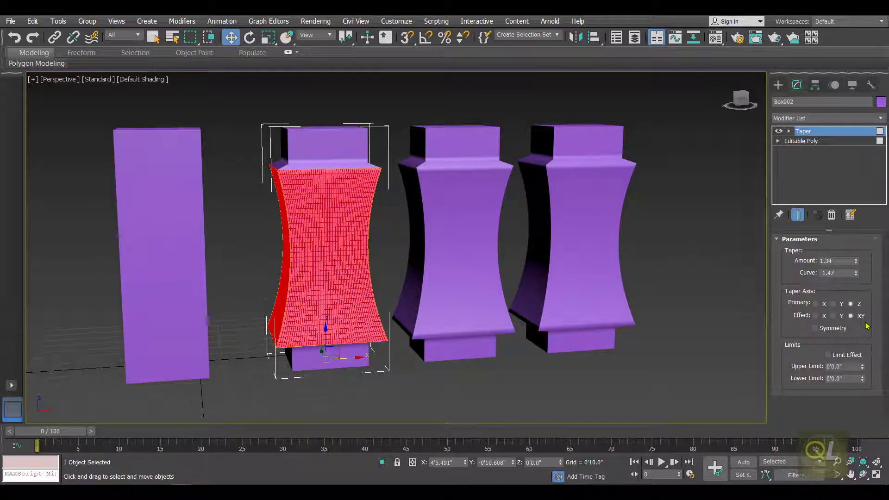
Set Box003's taper Effect to Y and Box004's taper Effect to X
{"action": "left_click", "coordinate": [468, 184]}
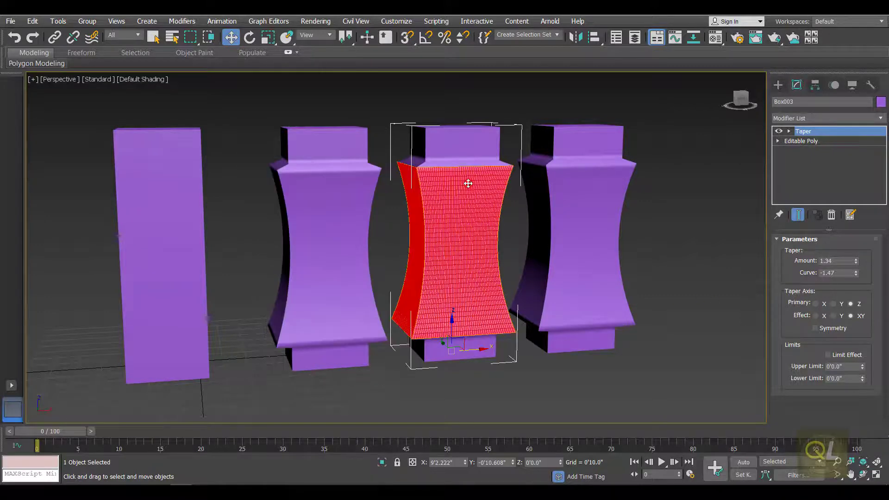
{"action": "left_click", "coordinate": [833, 316]}
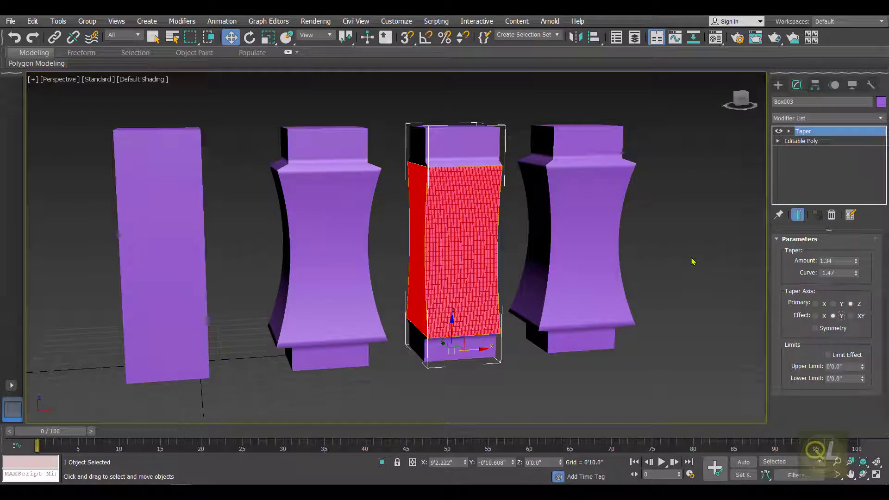
{"action": "middle_click_drag", "start_coordinate": [507, 232], "coordinate": [505, 262], "text": "alt"}
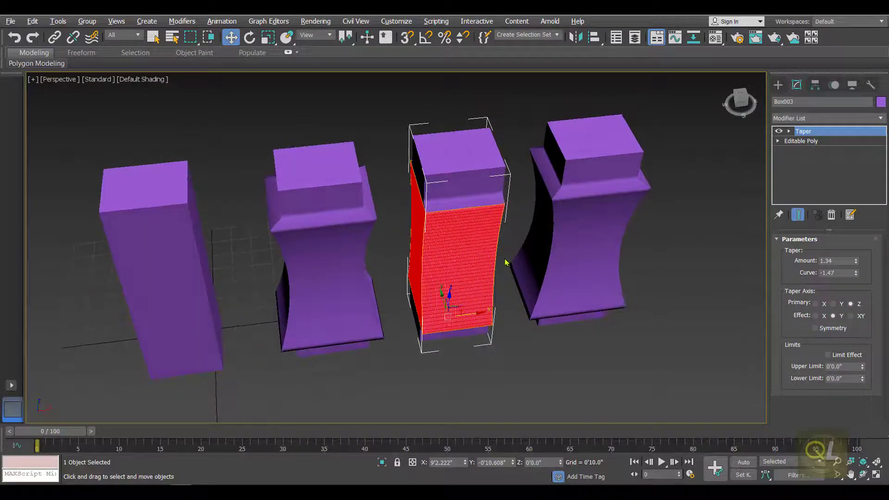
{"action": "left_click", "coordinate": [610, 209]}
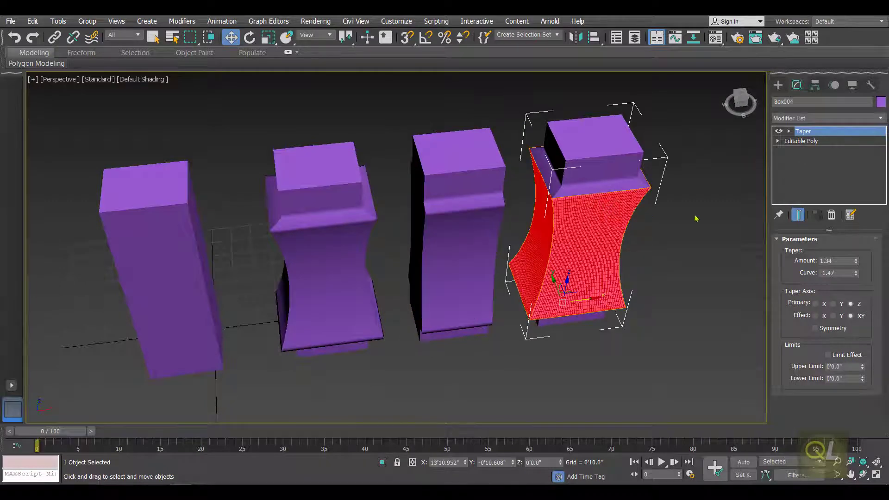
{"action": "left_click", "coordinate": [816, 316]}
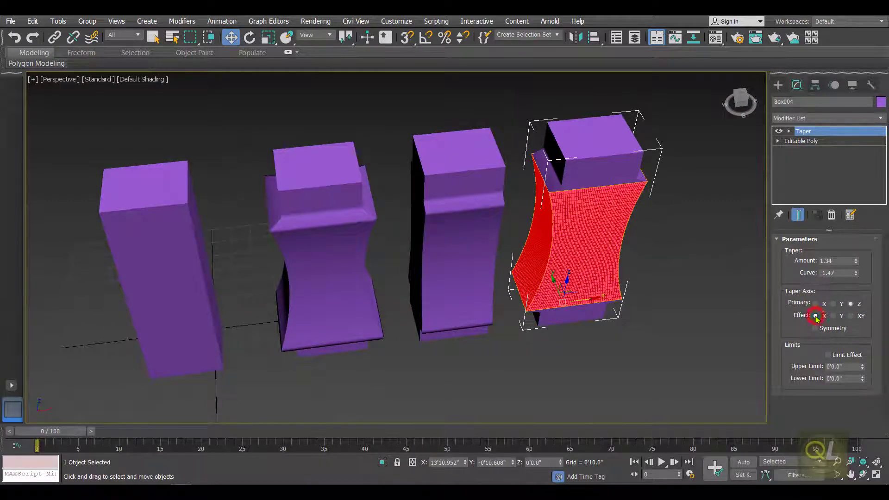
{"action": "left_click", "coordinate": [778, 85]}
{"action": "left_click", "coordinate": [701, 271]}
{"action": "middle_click_drag", "start_coordinate": [609, 302], "coordinate": [543, 262], "text": "alt"}
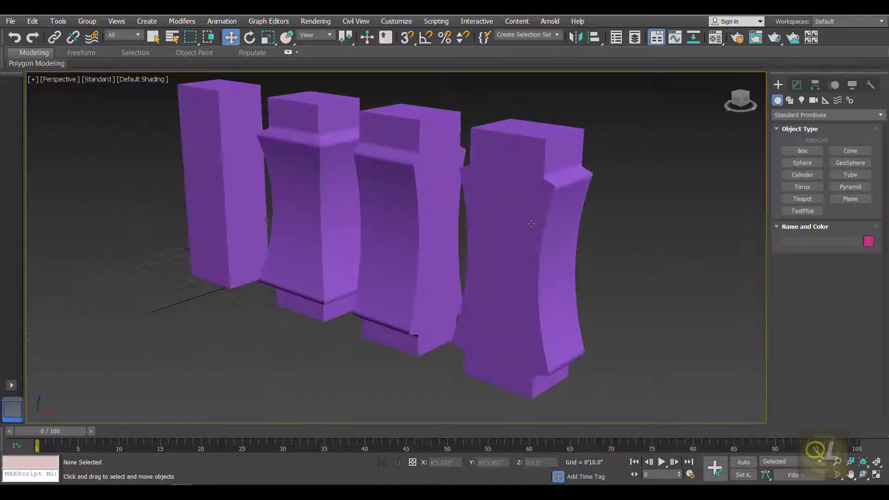
Orbit and zoom around the row to inspect the fourth column
{"action": "scroll", "coordinate": [496, 213], "scroll_direction": "up", "scroll_amount": 3}
{"action": "scroll", "coordinate": [495, 214], "scroll_direction": "down", "scroll_amount": 3}
{"action": "middle_click_drag", "start_coordinate": [496, 214], "coordinate": [528, 232], "text": "alt"}
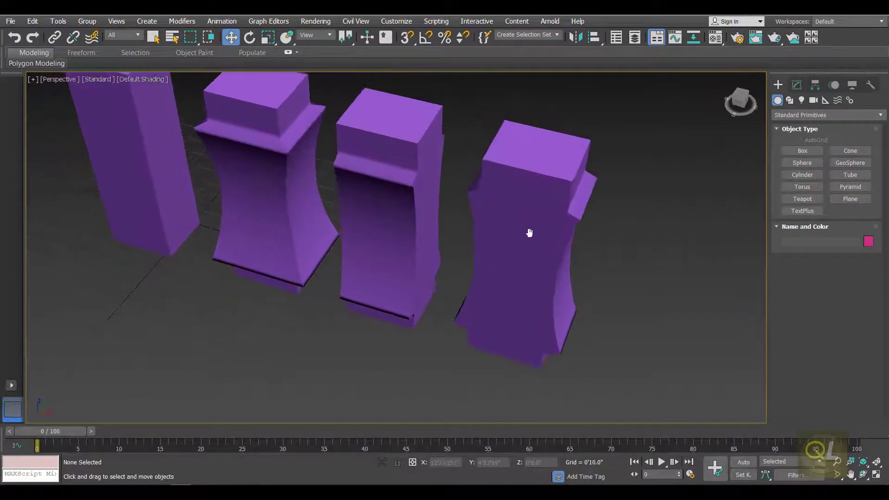
{"action": "left_click", "coordinate": [546, 169]}
{"action": "scroll", "coordinate": [622, 254], "scroll_direction": "up", "scroll_amount": 5}
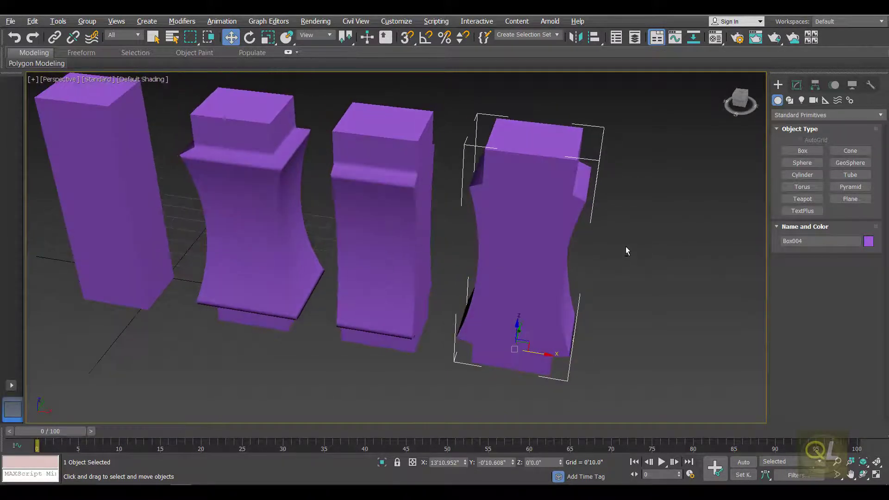
{"action": "middle_click_drag", "start_coordinate": [528, 196], "coordinate": [444, 226], "text": "alt"}
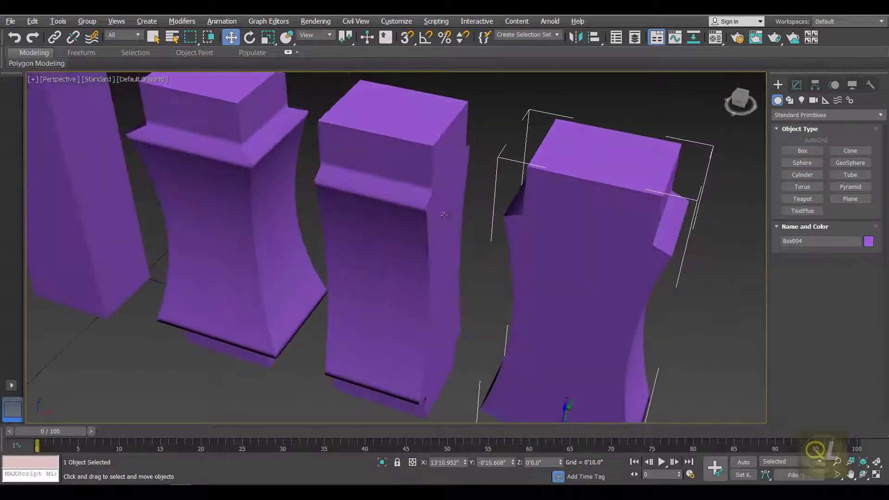
{"action": "scroll", "coordinate": [488, 187], "scroll_direction": "up", "scroll_amount": 2}
{"action": "middle_click_drag", "start_coordinate": [504, 250], "coordinate": [511, 232], "text": "alt"}
{"action": "scroll", "coordinate": [423, 175], "scroll_direction": "up", "scroll_amount": 2}
Select Box002 and Shift-drag a copy to the right end of the row
{"action": "left_click", "coordinate": [346, 110]}
{"action": "middle_click_drag", "start_coordinate": [357, 197], "coordinate": [474, 206], "text": "alt"}
{"action": "scroll", "coordinate": [366, 182], "scroll_direction": "down", "scroll_amount": 5}
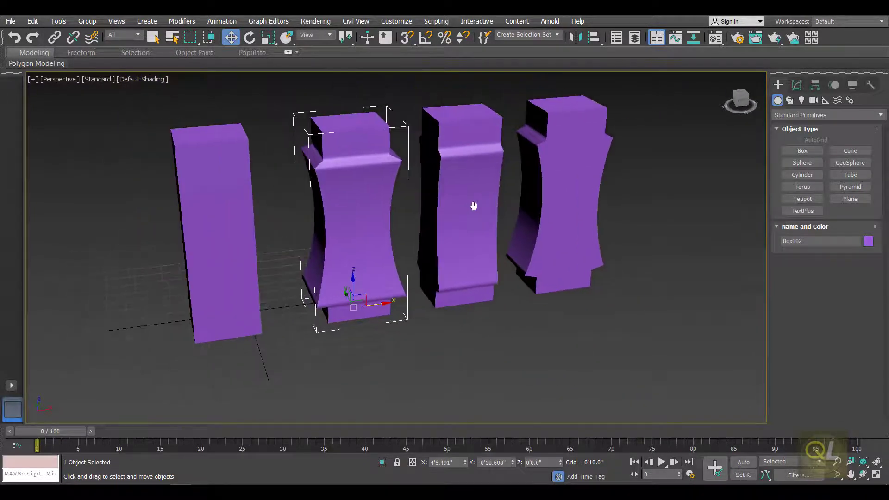
{"action": "left_click", "coordinate": [643, 210]}
{"action": "scroll", "coordinate": [373, 313], "scroll_direction": "down", "scroll_amount": 3}
{"action": "left_click", "coordinate": [372, 313]}
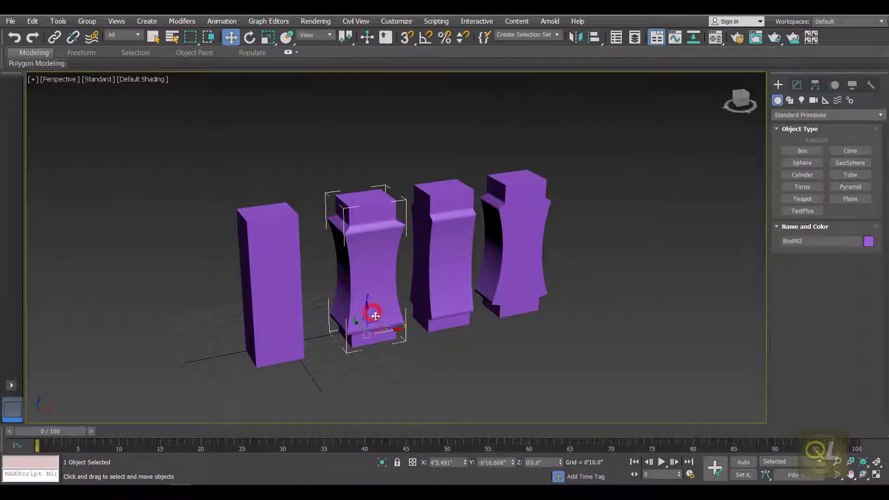
{"action": "mouse_move", "coordinate": [391, 331]}
{"action": "left_mouse_down", "text": "shift"}
{"action": "mouse_move", "coordinate": [605, 301]}
{"action": "mouse_move", "coordinate": [610, 288]}
{"action": "left_mouse_up", "text": "shift"}
Confirm a single copy, Box005, and open its Taper modifier
{"action": "left_click", "coordinate": [447, 296]}
{"action": "scroll", "coordinate": [592, 294], "scroll_direction": "up", "scroll_amount": 3}
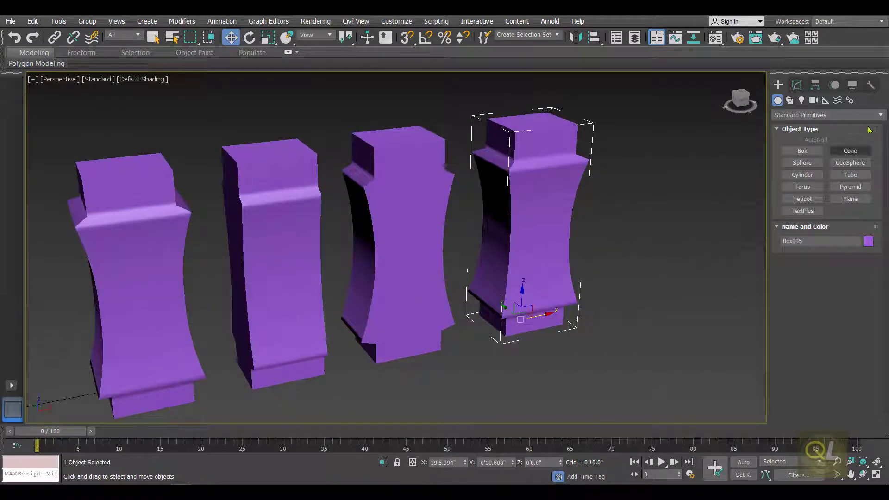
{"action": "left_click", "coordinate": [795, 85]}
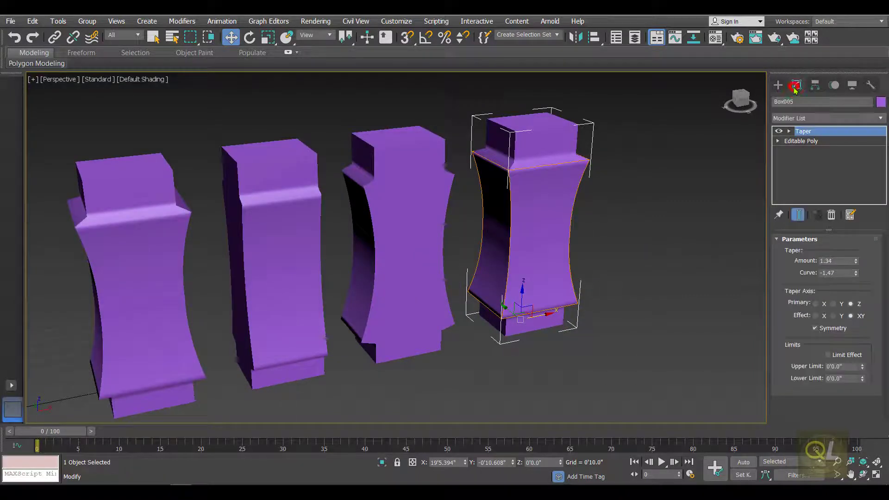
Reset Box005's Taper Curve to 0 and turn on Symmetry
{"action": "left_click", "coordinate": [815, 329]}
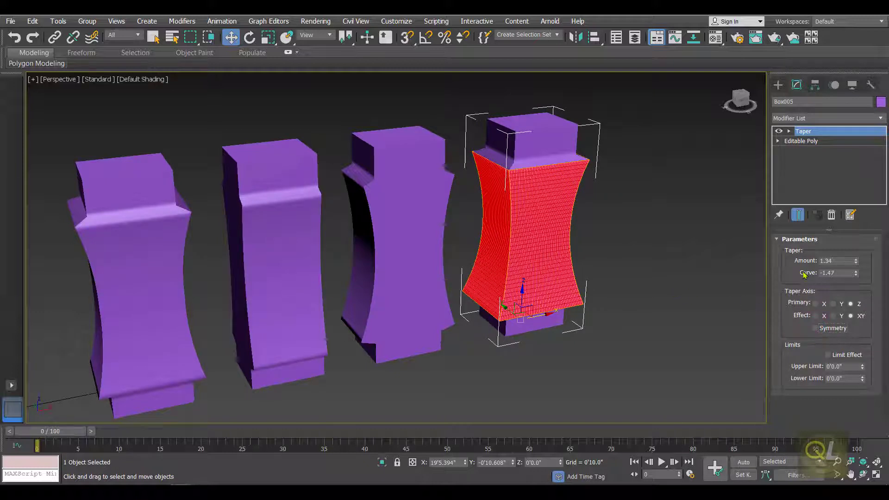
{"action": "right_click", "coordinate": [856, 275]}
{"action": "middle_click_drag", "start_coordinate": [625, 301], "coordinate": [559, 268]}
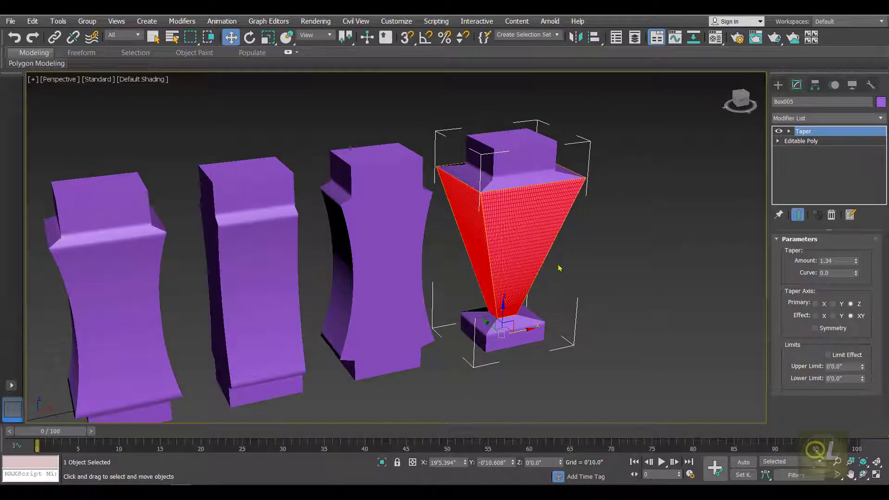
{"action": "left_click", "coordinate": [816, 328]}
{"action": "middle_click_drag", "start_coordinate": [538, 267], "coordinate": [562, 254], "text": "alt"}
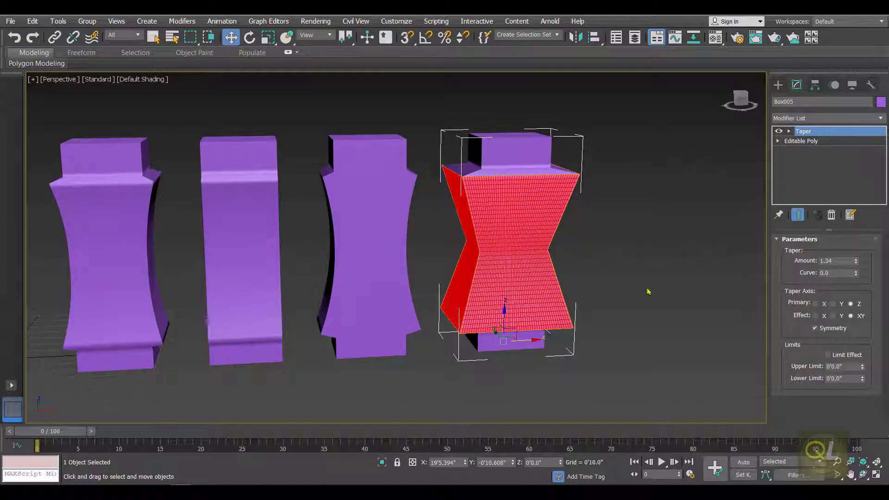
{"action": "middle_click_drag", "start_coordinate": [648, 291], "coordinate": [623, 373], "text": "alt"}
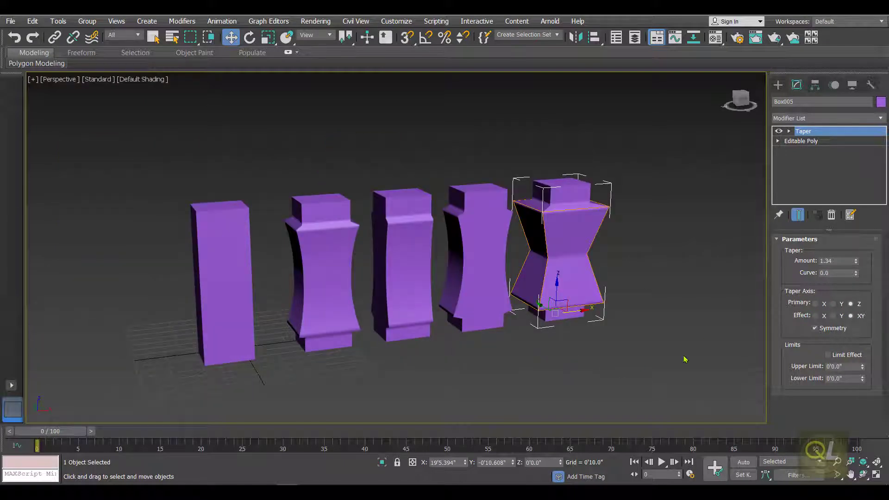
{"action": "left_click", "coordinate": [232, 233]}
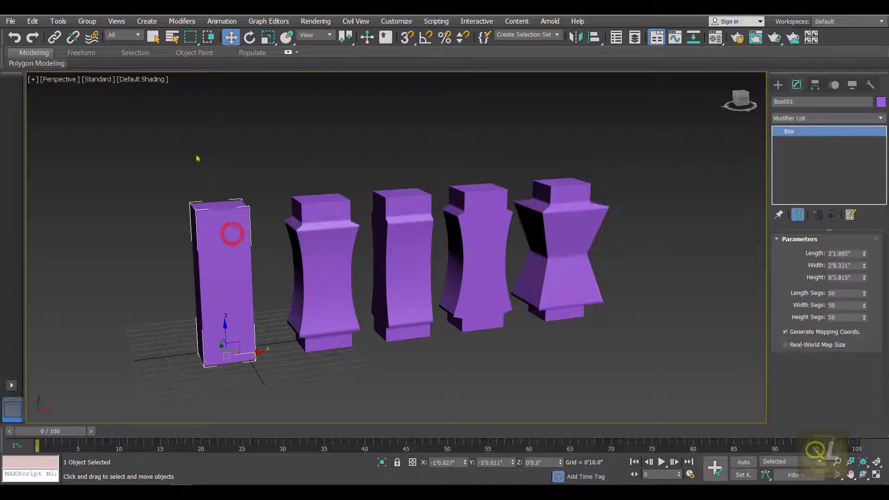
Add a Taper modifier from Parametric Deformers to Box001 and frame it
{"action": "left_click", "coordinate": [222, 21]}
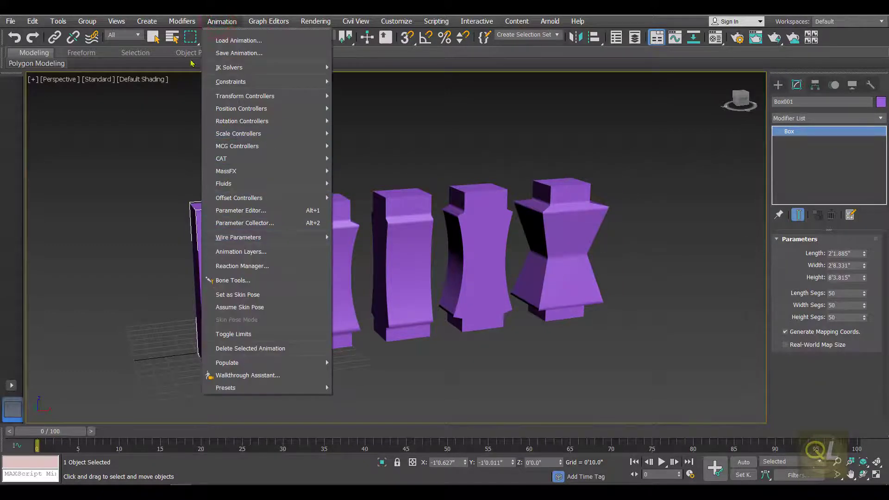
{"action": "mouse_move", "coordinate": [181, 21]}
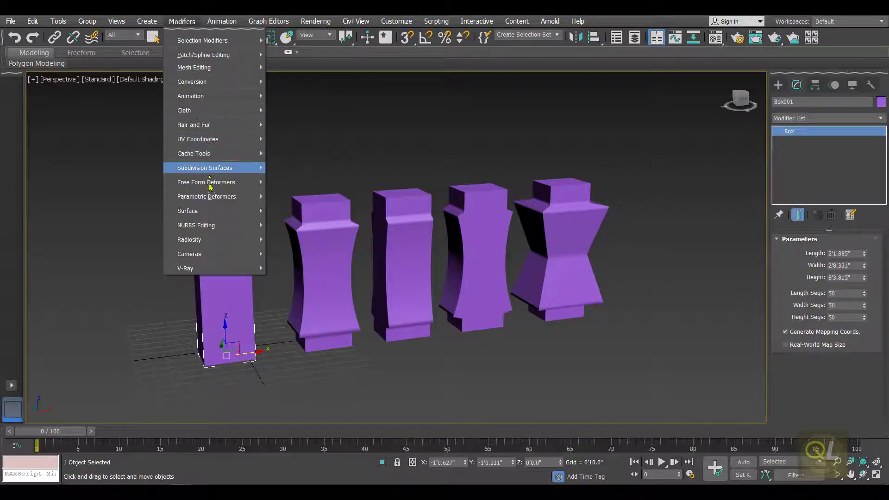
{"action": "mouse_move", "coordinate": [210, 197]}
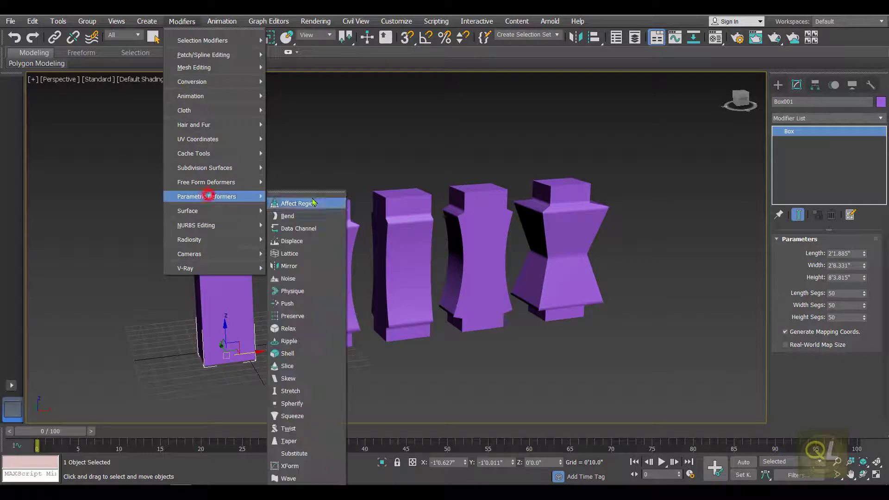
{"action": "left_click", "coordinate": [290, 439]}
{"action": "middle_click_drag", "start_coordinate": [307, 247], "coordinate": [430, 228]}
{"action": "middle_click_drag", "start_coordinate": [340, 248], "coordinate": [315, 265]}
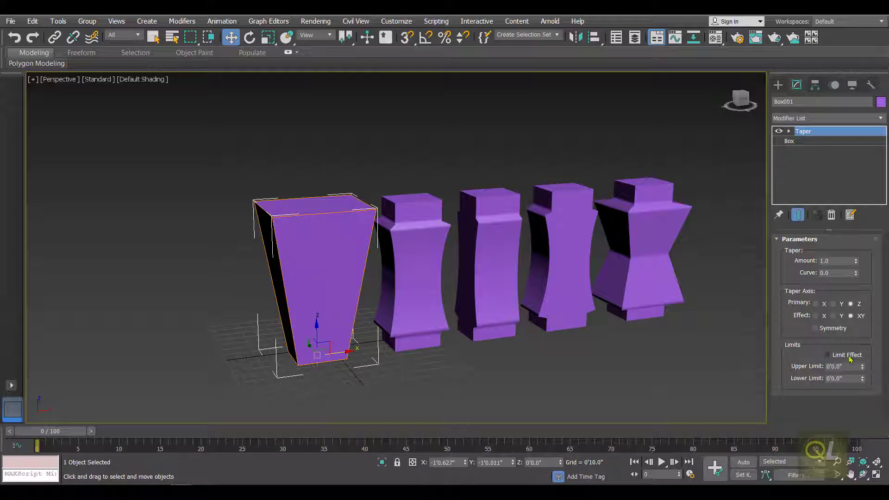
Turn on Limit Effect with limits 2'3.56" to 7'5.562" and set Amount to 1.32
{"action": "left_click", "coordinate": [828, 355]}
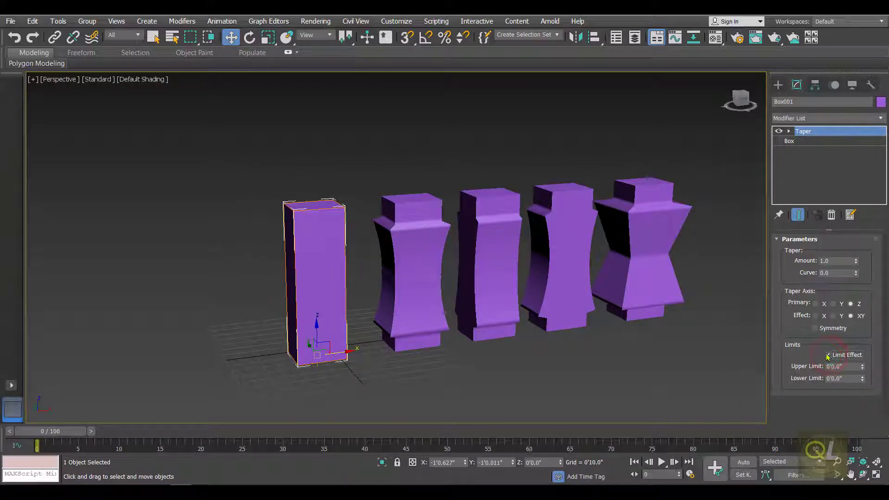
{"action": "left_click_drag", "start_coordinate": [862, 369], "coordinate": [387, 413]}
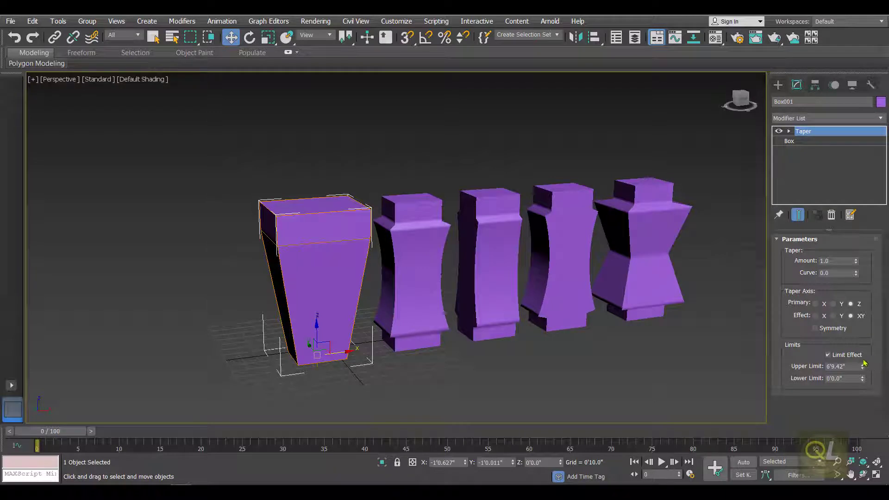
{"action": "left_click_drag", "start_coordinate": [863, 370], "coordinate": [861, 371]}
{"action": "scroll", "coordinate": [335, 237], "scroll_direction": "up", "scroll_amount": 3}
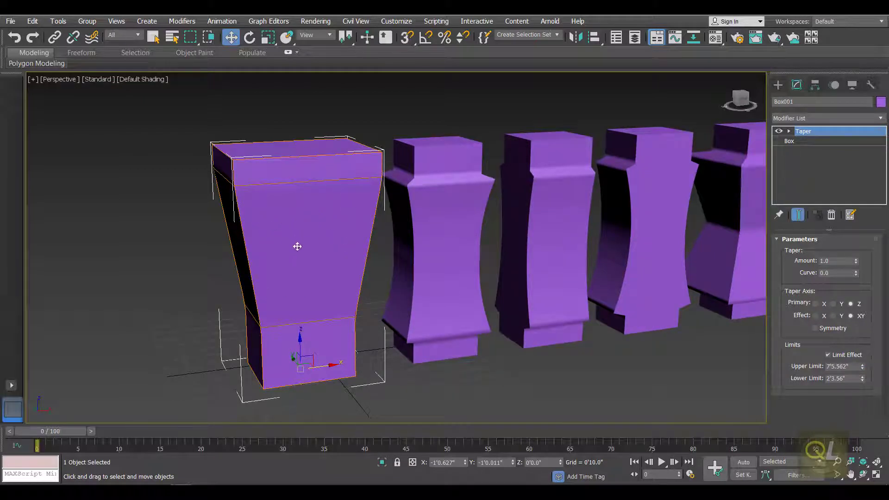
{"action": "left_click_drag", "start_coordinate": [856, 262], "coordinate": [855, 251]}
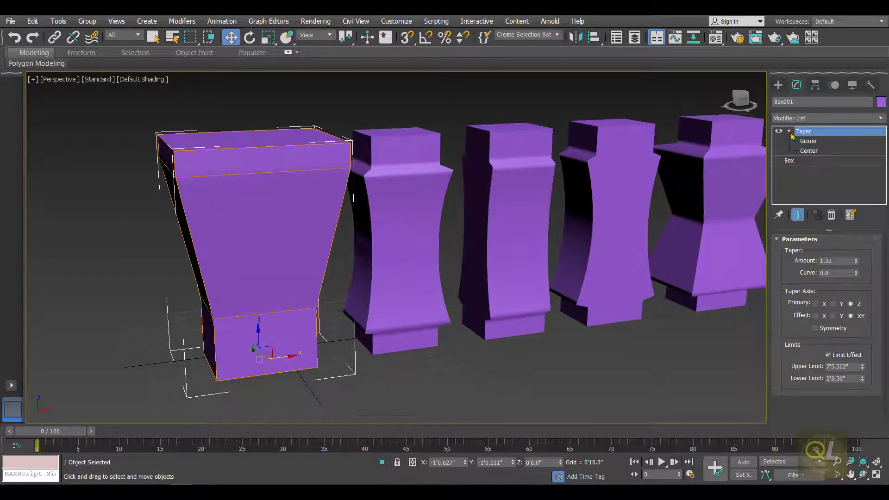
{"action": "left_click", "coordinate": [790, 132]}
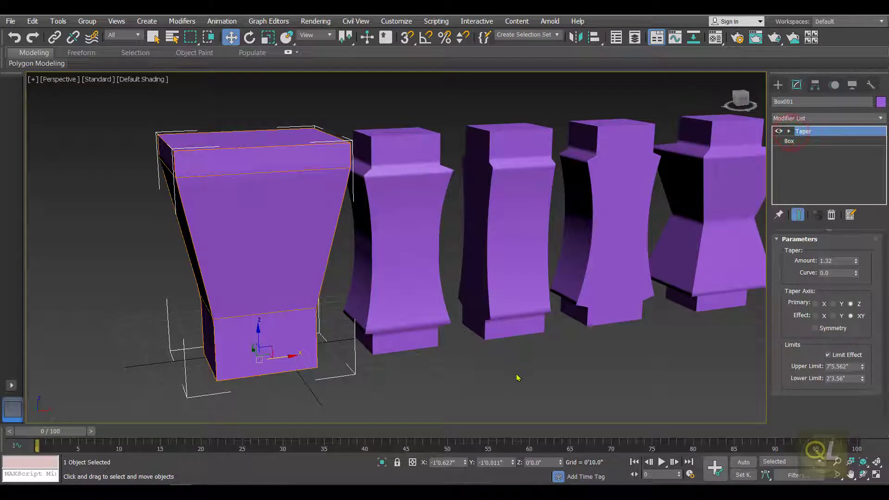
Select the Taper's Center sub-object on Box001 and shift it down and to the right
{"action": "left_click", "coordinate": [789, 131]}
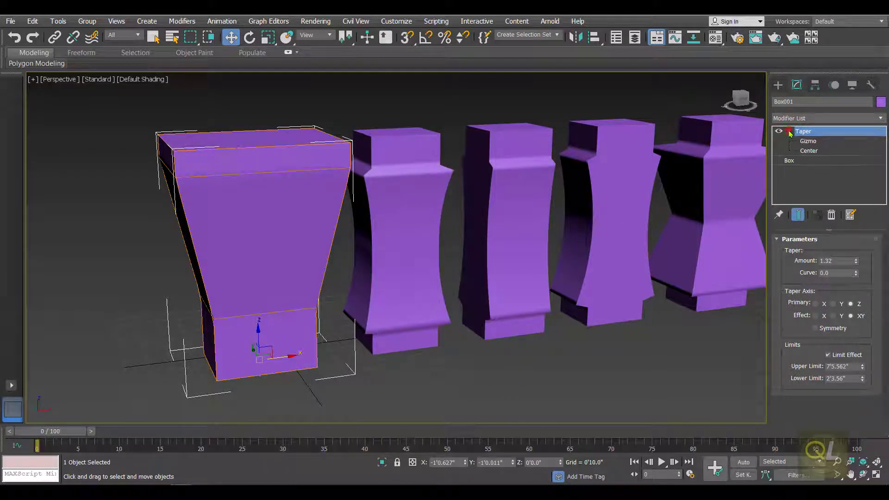
{"action": "left_click", "coordinate": [809, 151]}
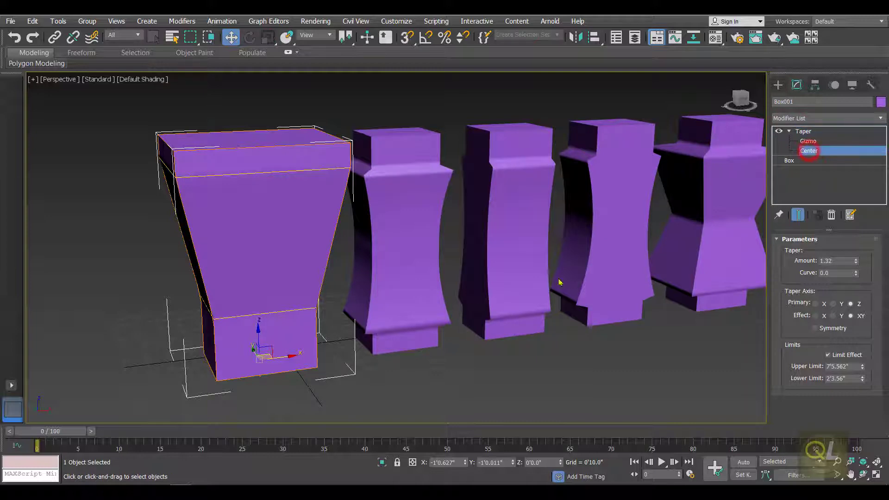
{"action": "scroll", "coordinate": [337, 359], "scroll_direction": "down", "scroll_amount": 3}
{"action": "middle_click_drag", "start_coordinate": [343, 366], "coordinate": [296, 370], "text": "alt"}
{"action": "left_click_drag", "start_coordinate": [273, 351], "coordinate": [307, 371]}
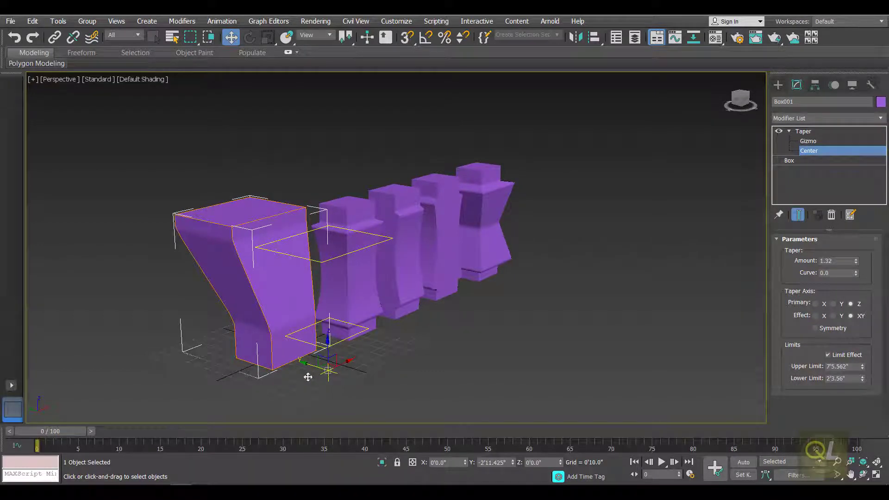
Move the taper center sideways and below the box so the taper slants the other way
{"action": "middle_click_drag", "start_coordinate": [438, 346], "coordinate": [471, 339], "text": "alt"}
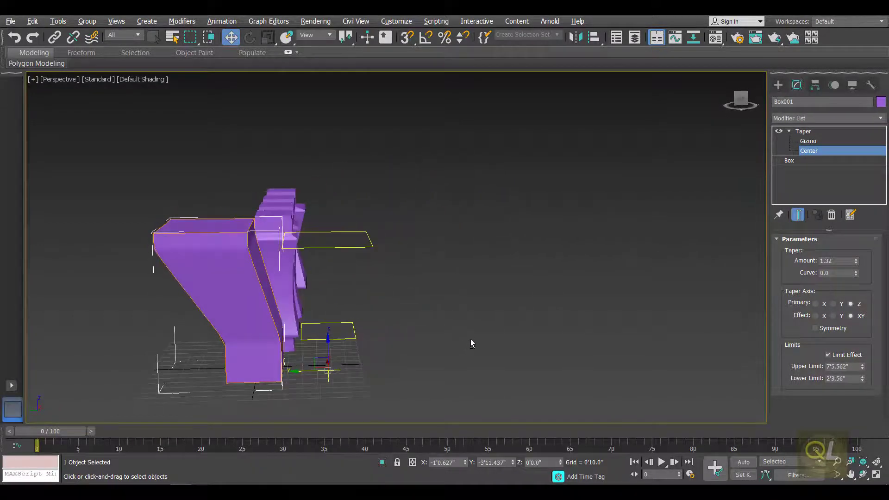
{"action": "left_click_drag", "start_coordinate": [298, 372], "coordinate": [176, 373]}
{"action": "middle_click_drag", "start_coordinate": [459, 330], "coordinate": [423, 322], "text": "alt"}
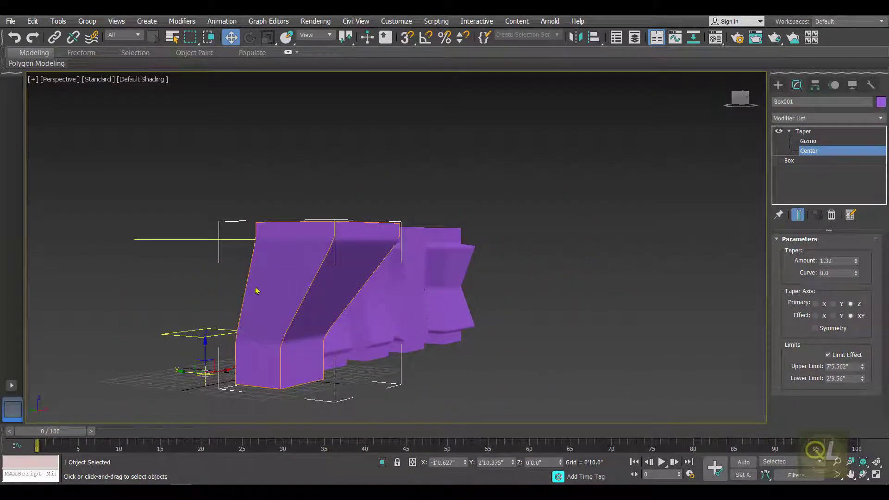
{"action": "left_click_drag", "start_coordinate": [324, 295], "coordinate": [308, 315]}
{"action": "scroll", "coordinate": [308, 315], "scroll_direction": "up", "scroll_amount": 2}
{"action": "middle_click_drag", "start_coordinate": [308, 315], "coordinate": [453, 248]}
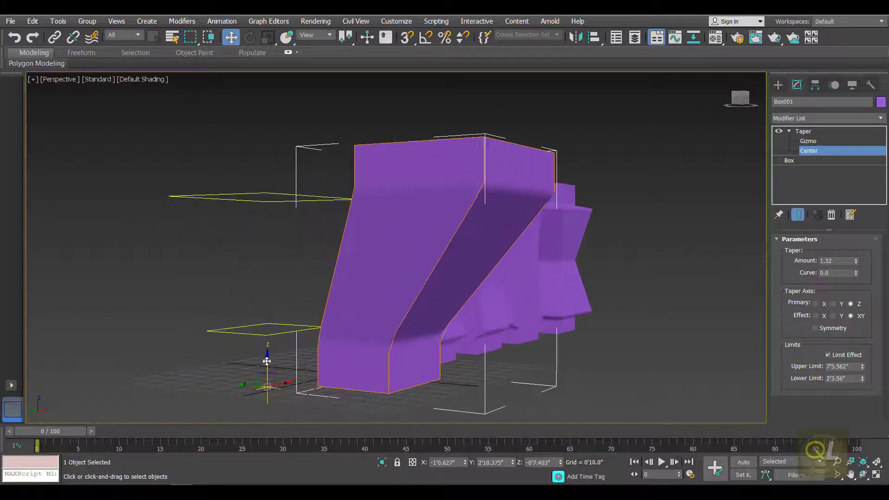
{"action": "left_click_drag", "start_coordinate": [267, 361], "coordinate": [284, 391]}
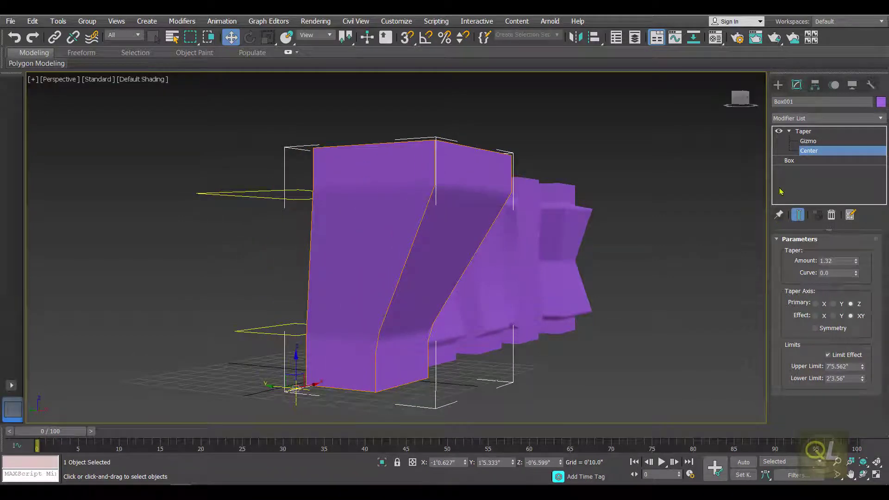
Deselect the box and pan out to view all five tapered columns together
{"action": "left_click", "coordinate": [777, 85]}
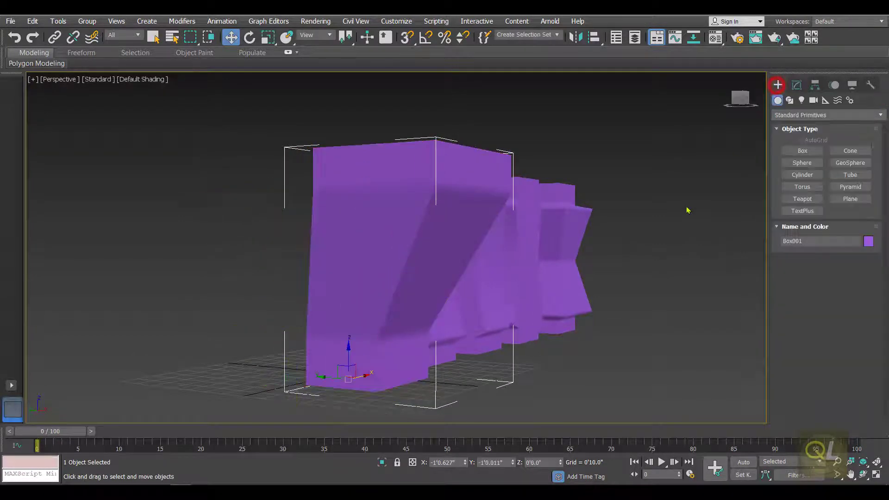
{"action": "left_click", "coordinate": [641, 210]}
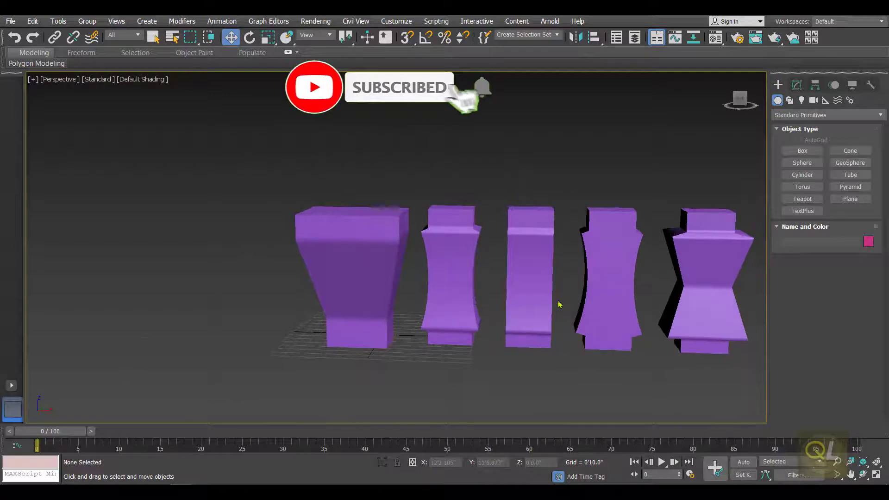
{"action": "middle_click_drag", "start_coordinate": [473, 308], "coordinate": [293, 305]}
{"action": "scroll", "coordinate": [393, 287], "scroll_direction": "down", "scroll_amount": 2}
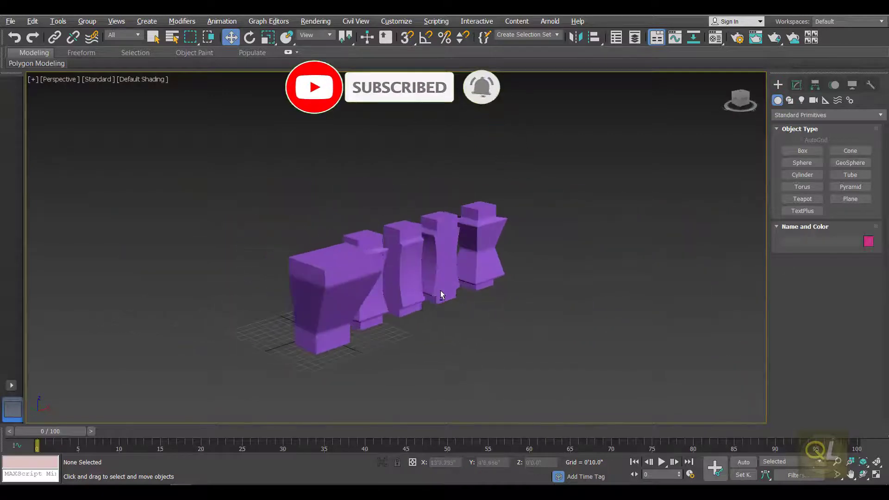